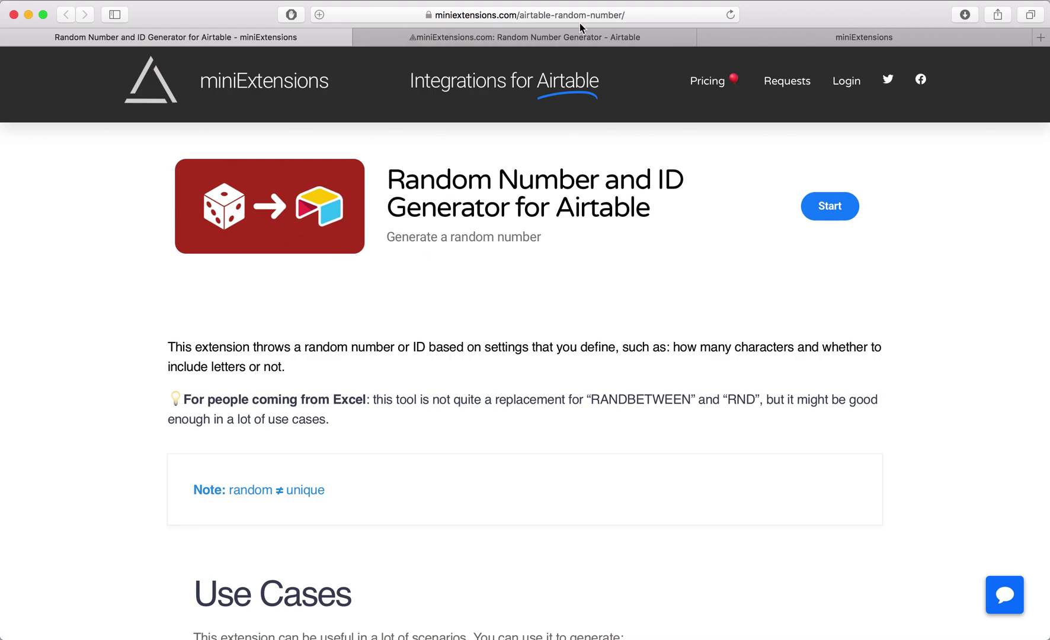
Show the Airtable grid's three empty PIN cells, then return to the generator settings.
click(562, 37)
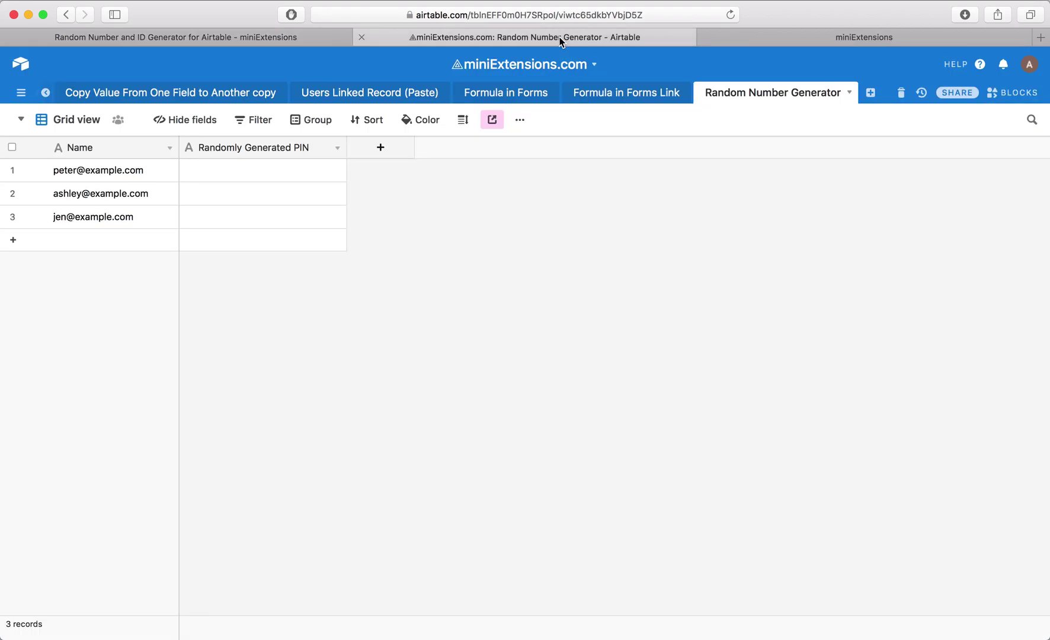
drag(261, 170, 261, 213)
click(251, 176)
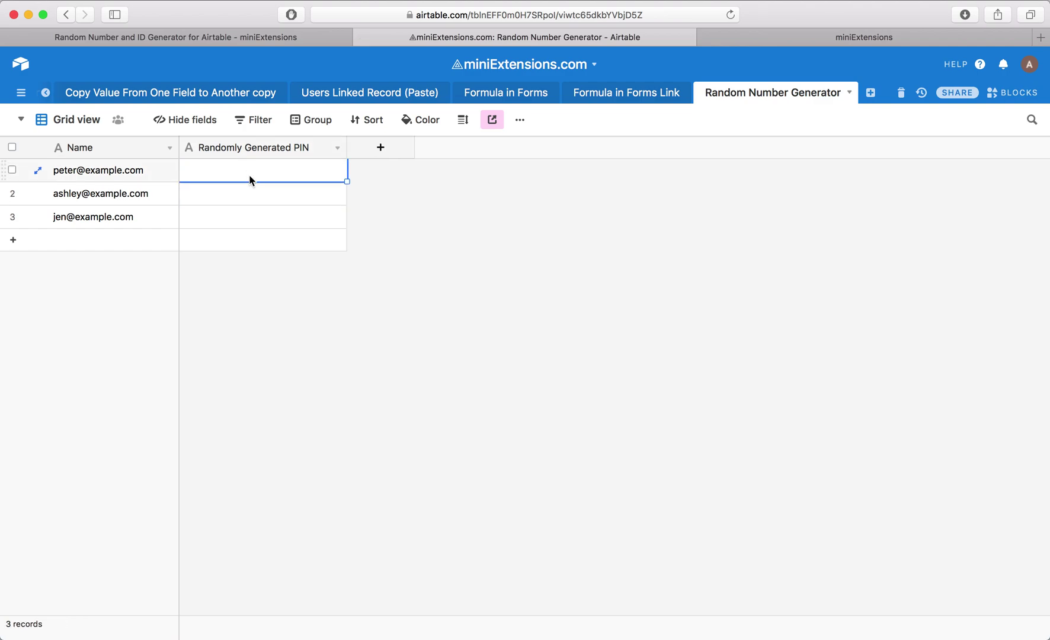
click(297, 394)
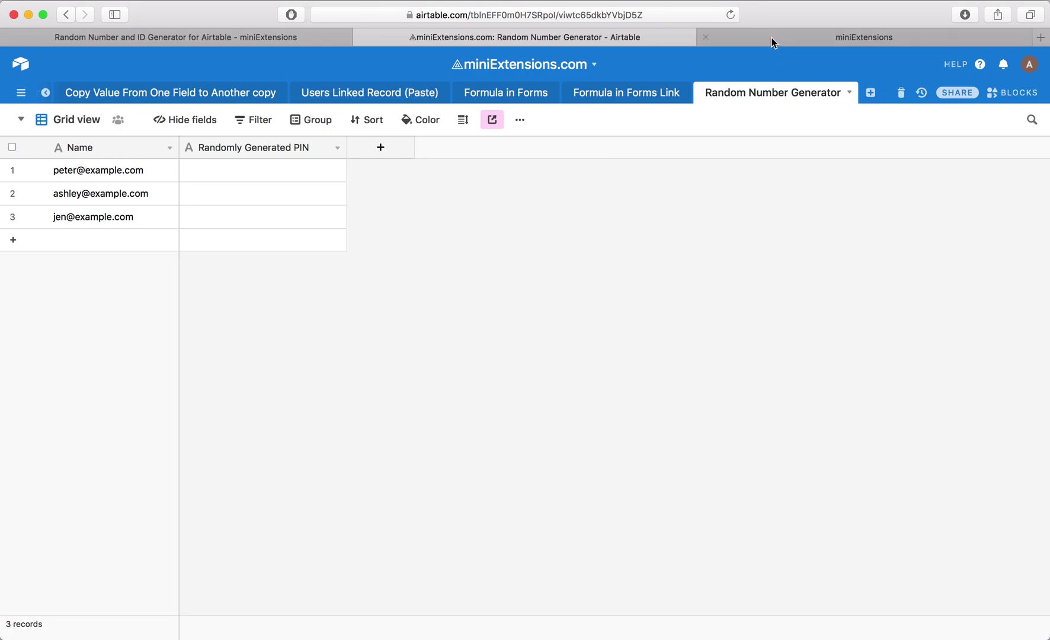
click(773, 40)
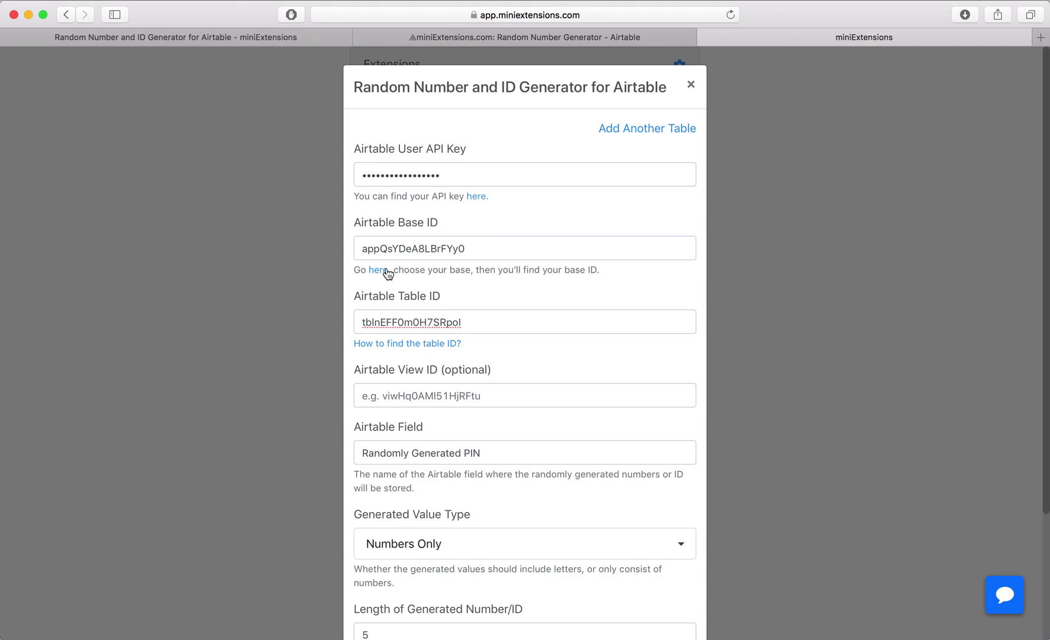
scroll(392, 343, down, 3)
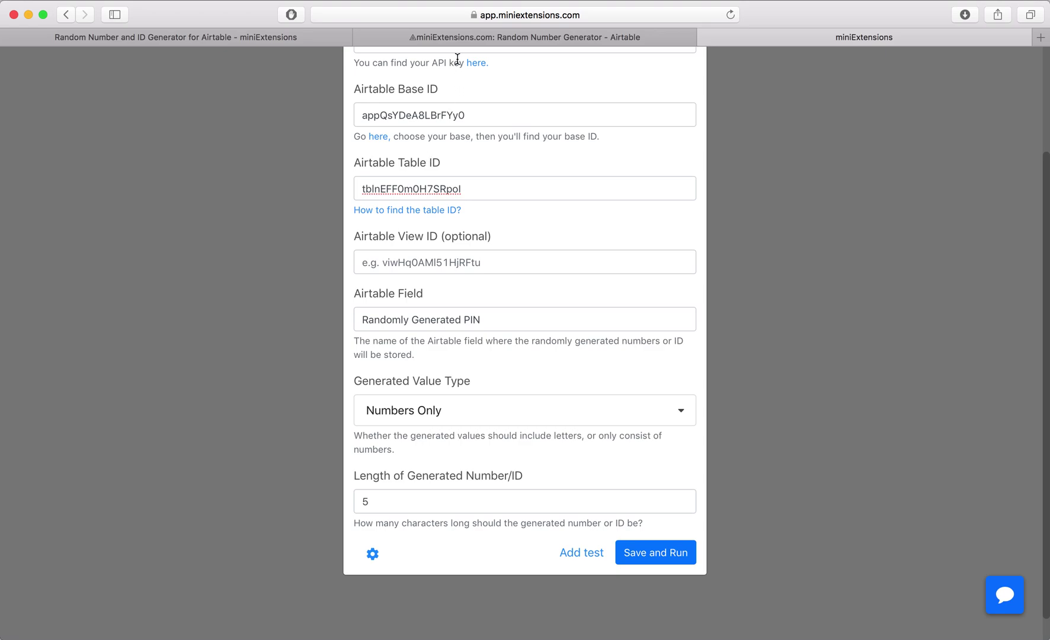
Check the Randomly Generated PIN field's name in Airtable without changing it.
click(455, 37)
double_click(227, 149)
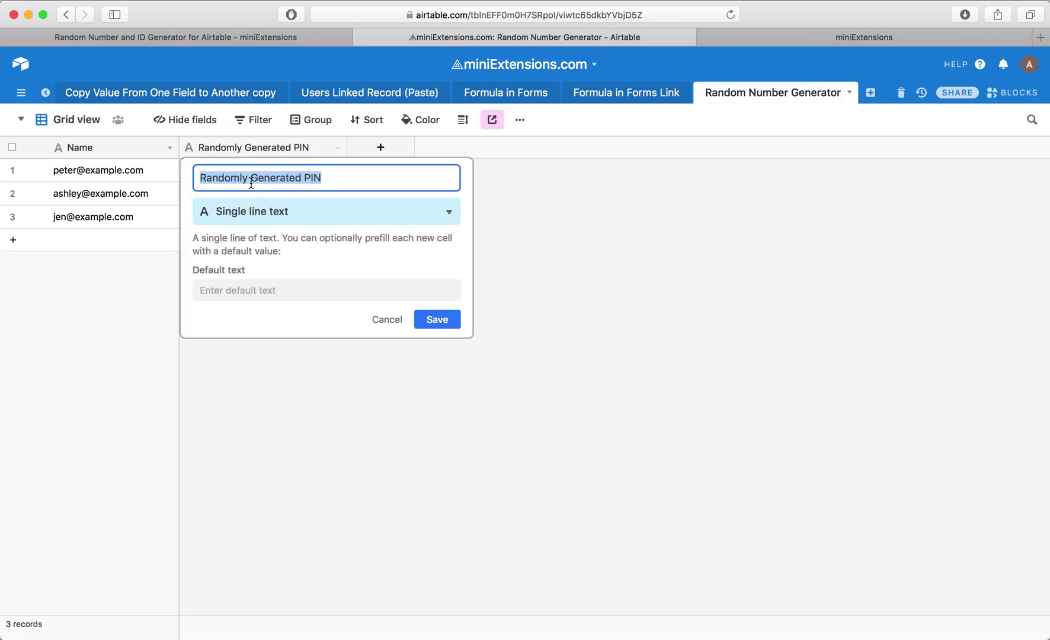
click(539, 215)
click(882, 36)
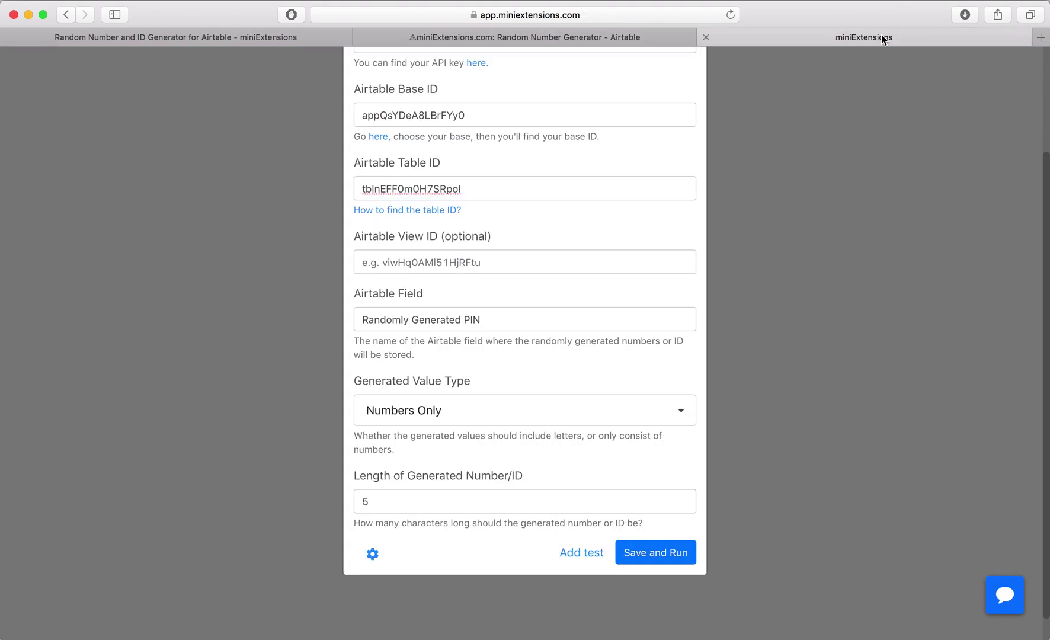
Keep the generator on Numbers Only with ID length 5, then save and run it.
triple_click(464, 320)
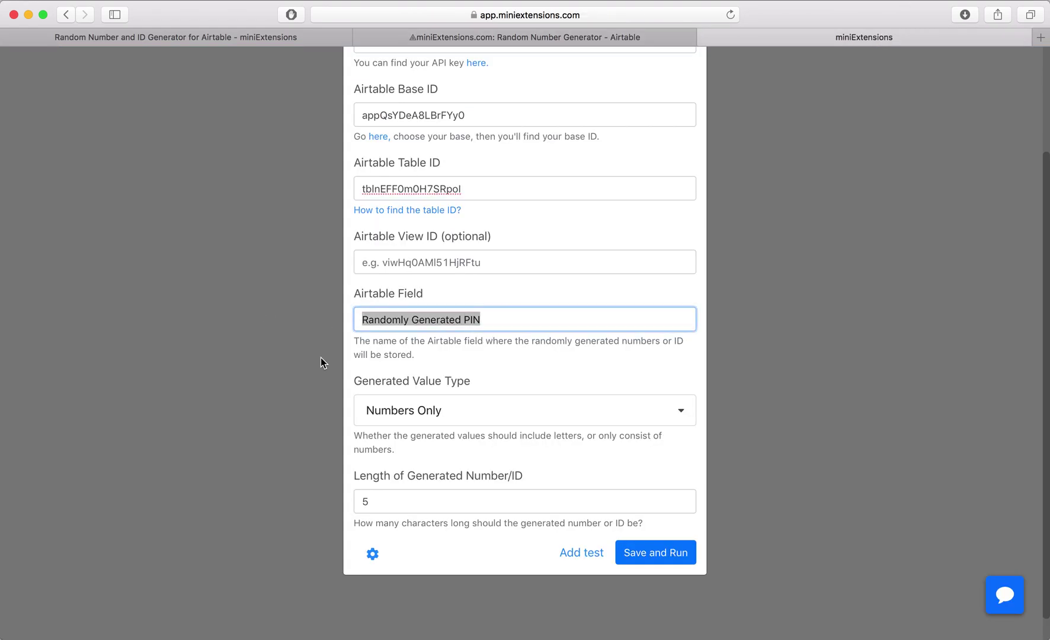
click(425, 422)
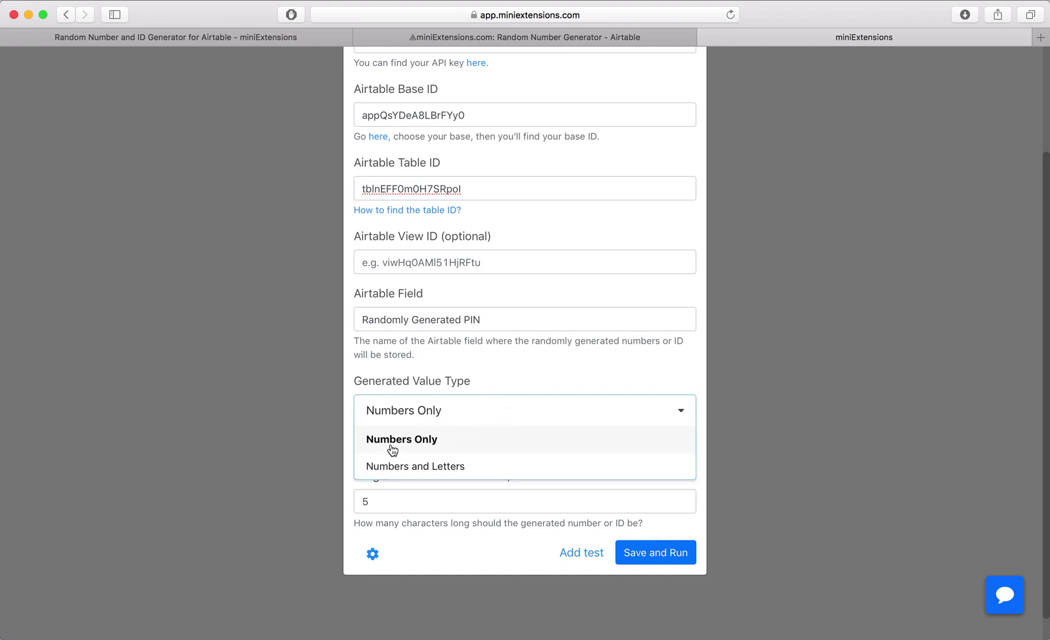
click(510, 380)
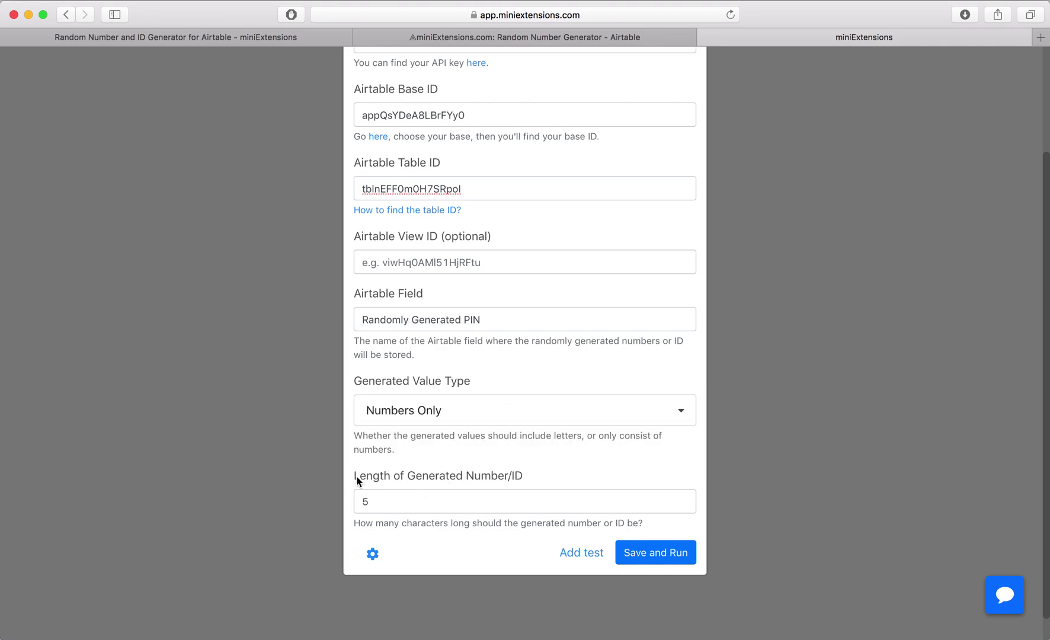
drag(358, 479, 562, 473)
click(561, 472)
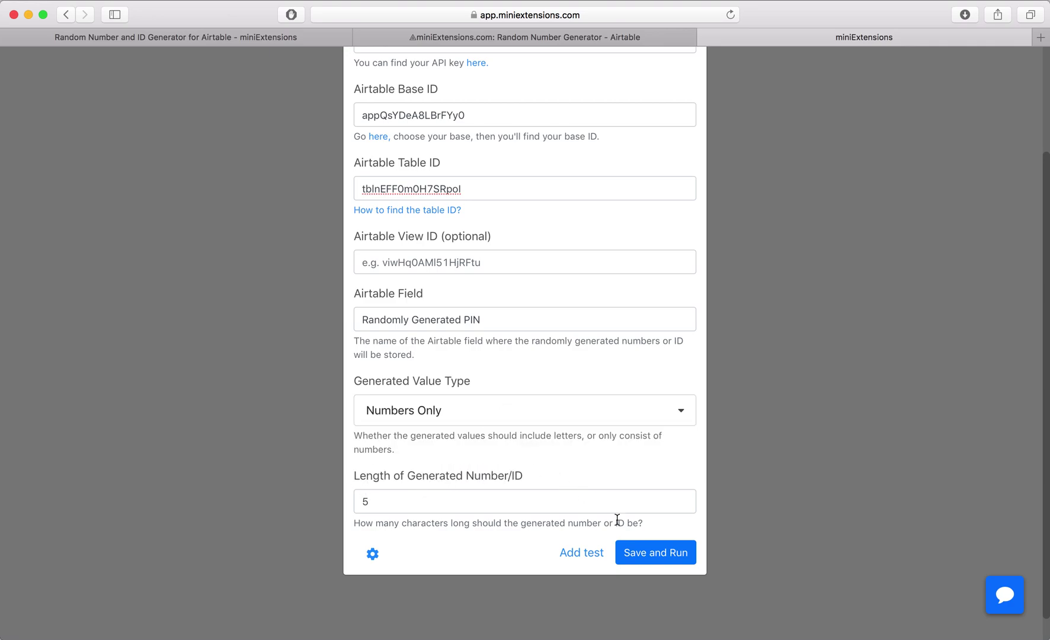
click(638, 551)
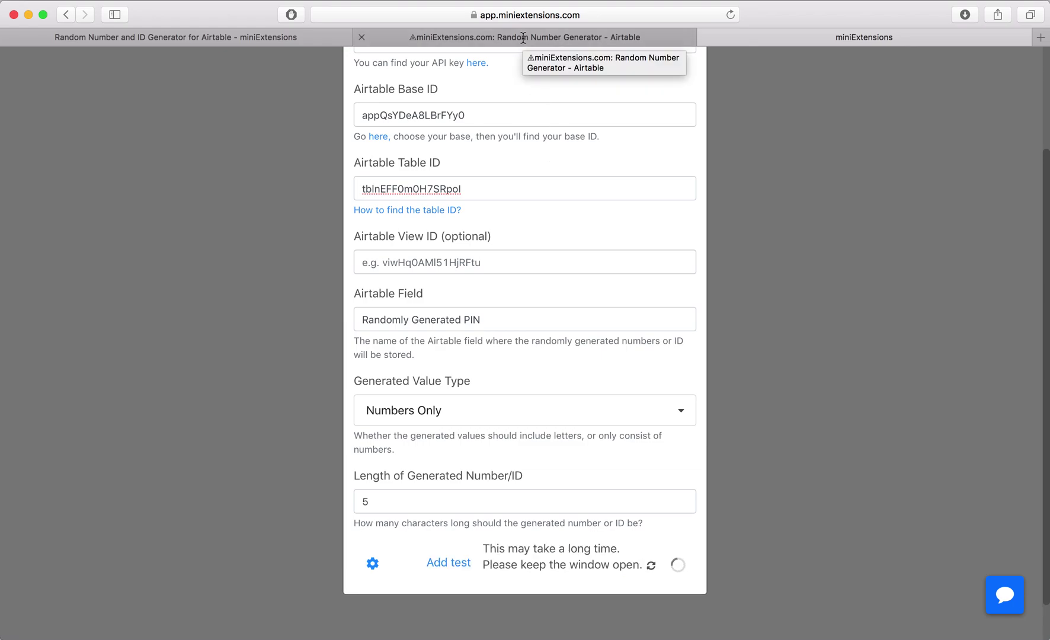
Review the three generated 5-digit PINs, delete them, and return to the generator.
click(523, 38)
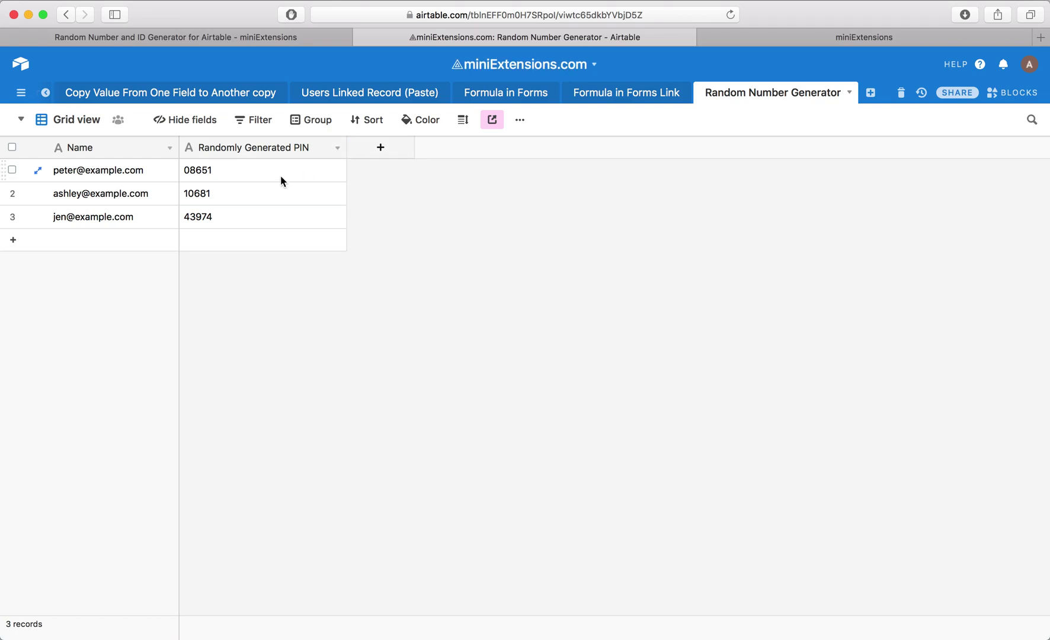
drag(257, 170, 254, 214)
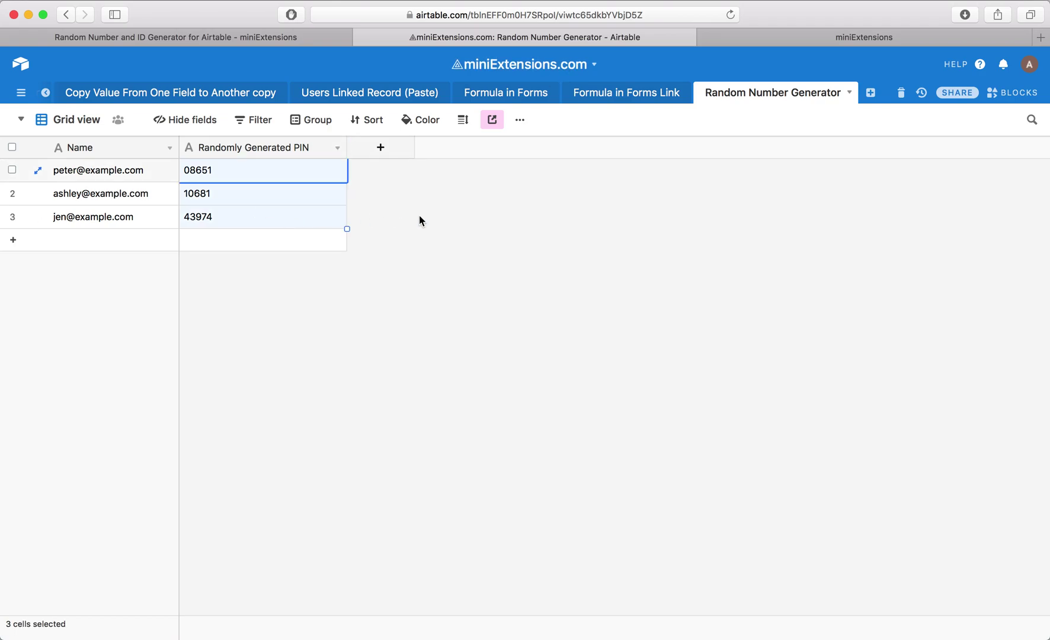
key(BackSpace)
key(ctrl+Tab)
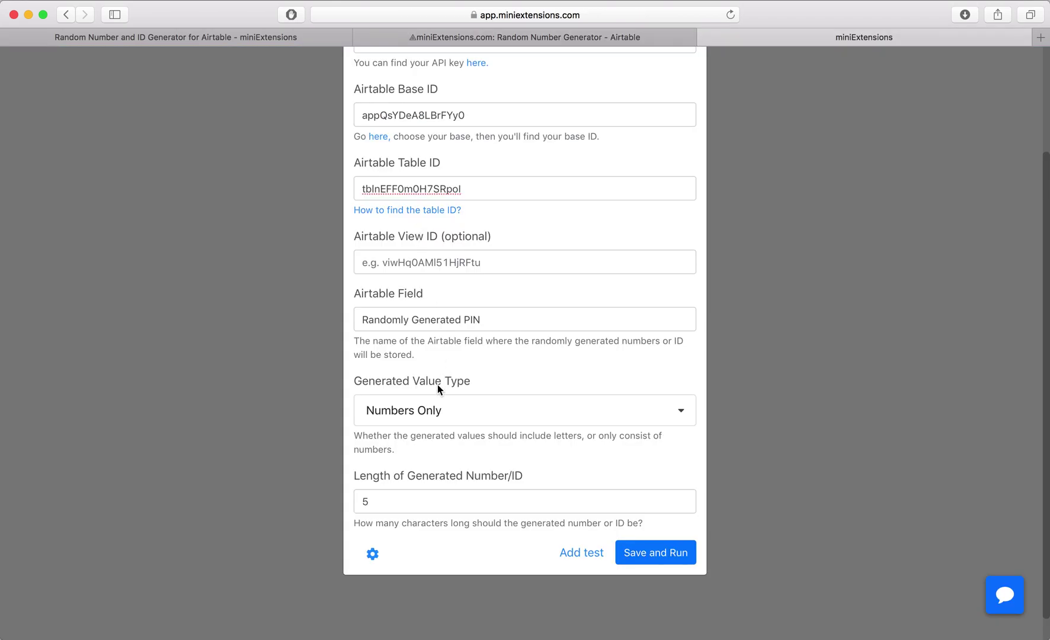
Rerun with Numbers and Letters and check the new PINs such as wrbn1 and wYVhC.
click(384, 414)
click(383, 466)
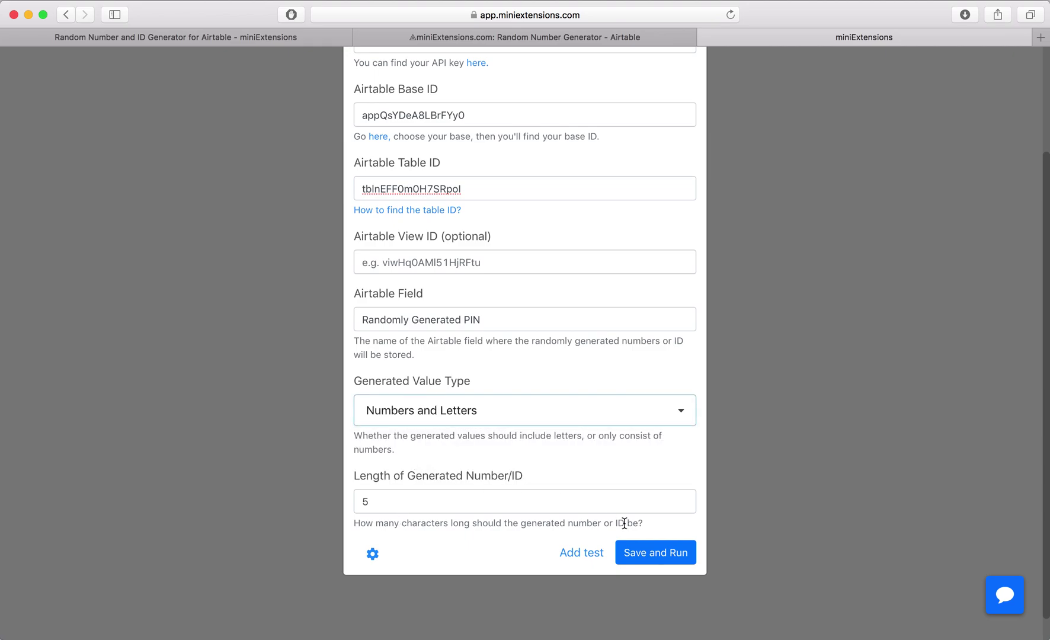
click(656, 553)
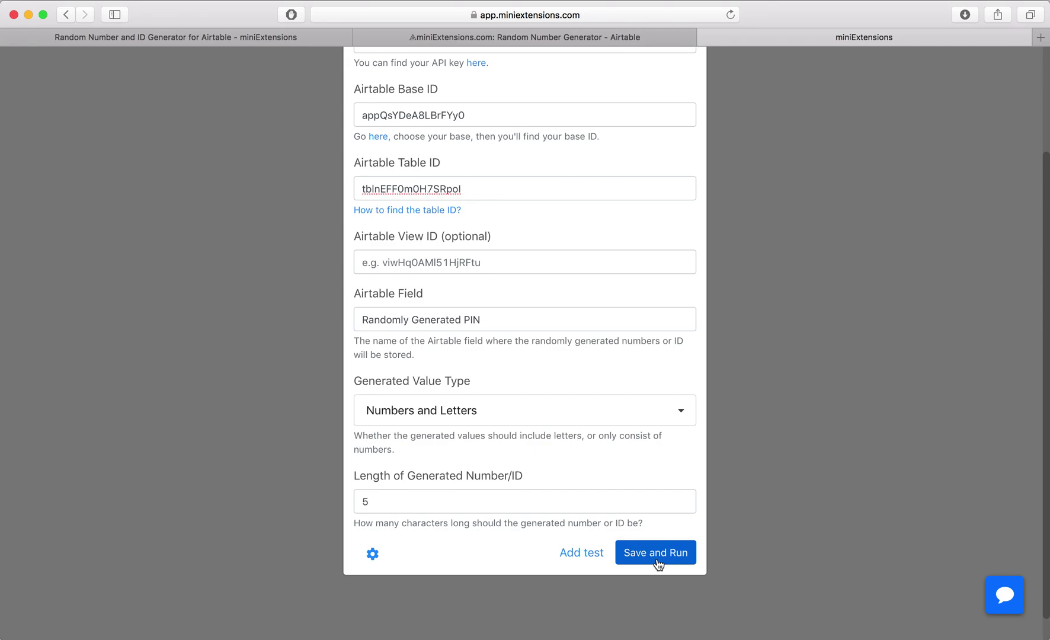
click(611, 40)
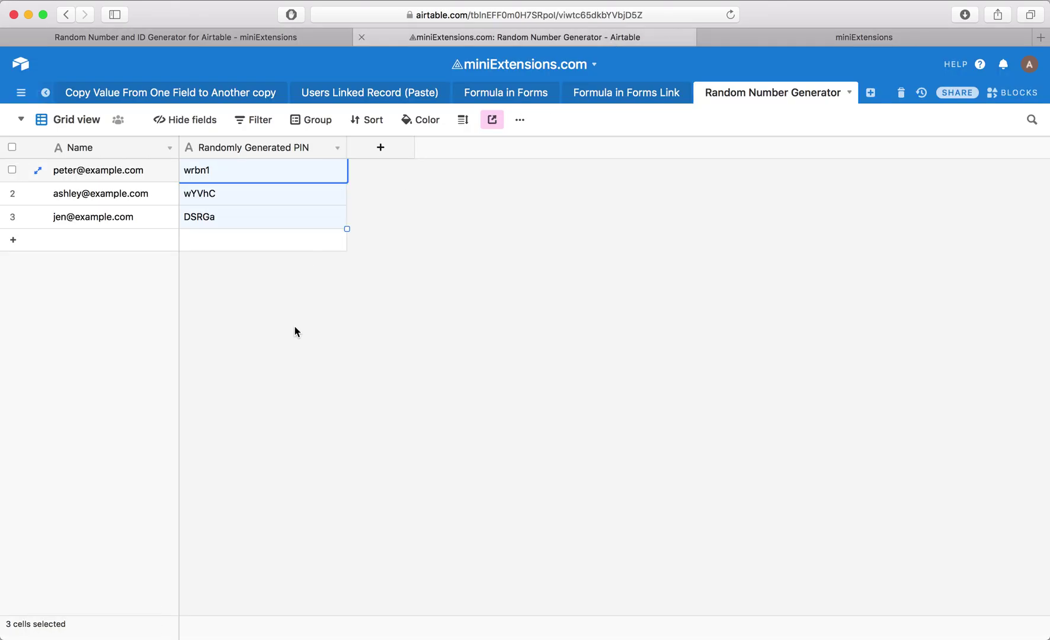
key(Escape)
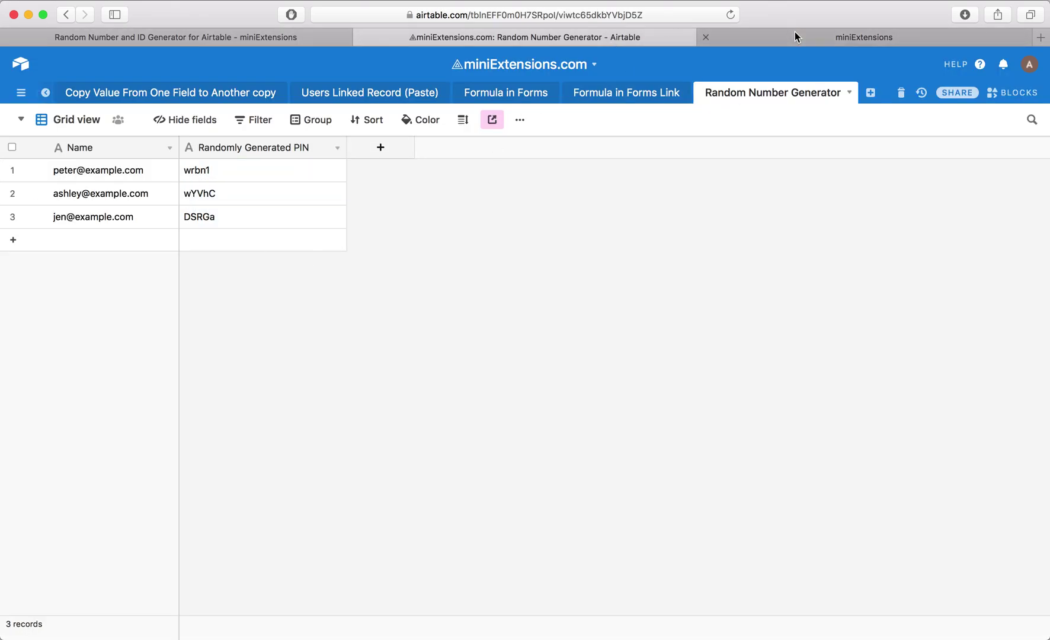
click(795, 37)
Open the generator's gear settings and review the hourly-to-monthly schedules without picking one.
click(374, 557)
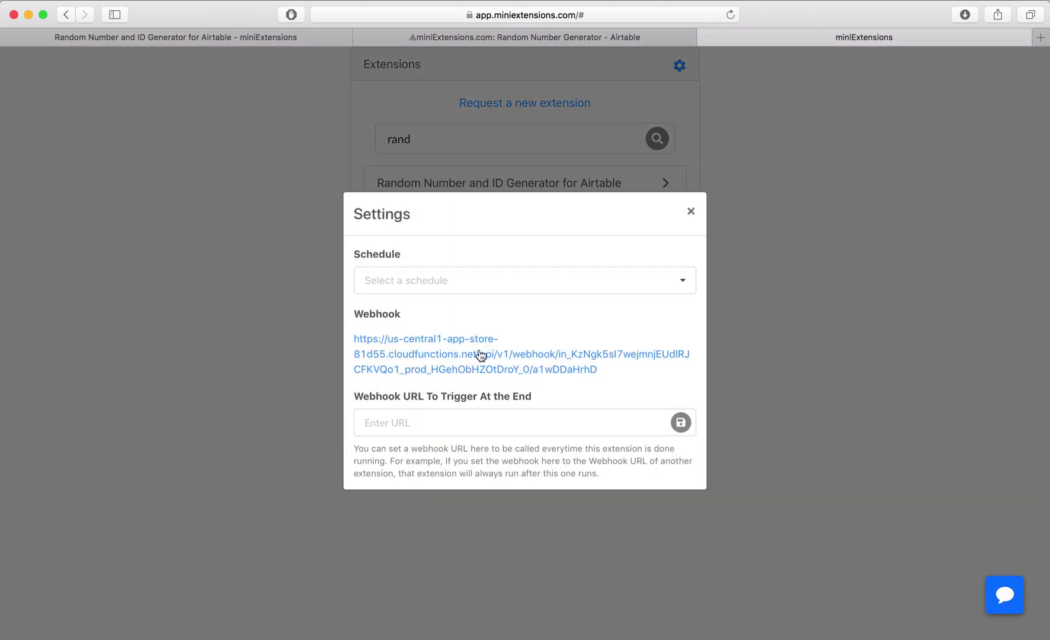
click(404, 289)
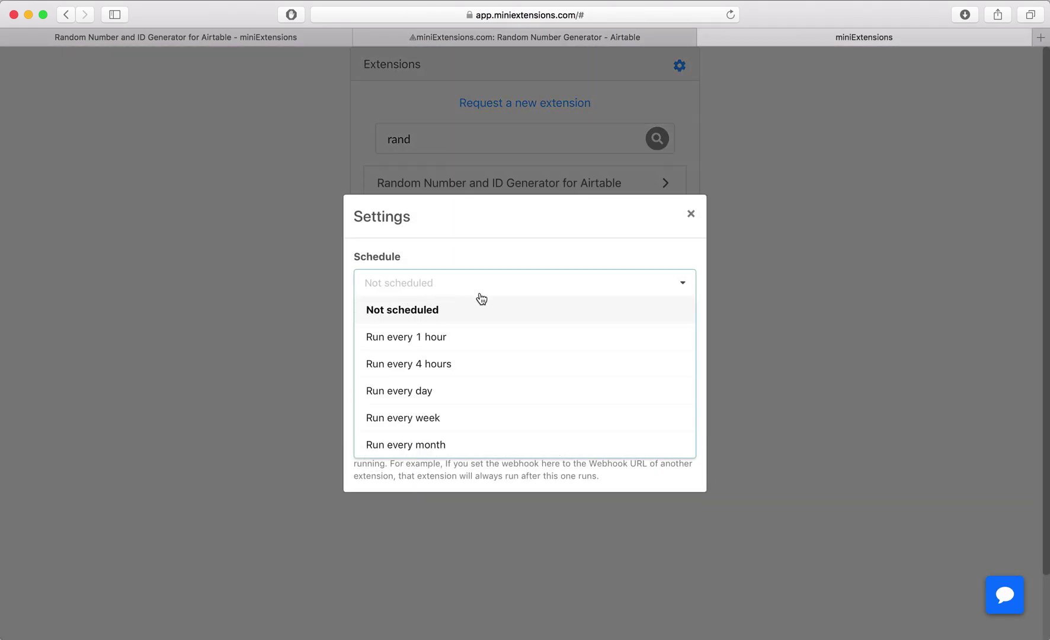
click(413, 250)
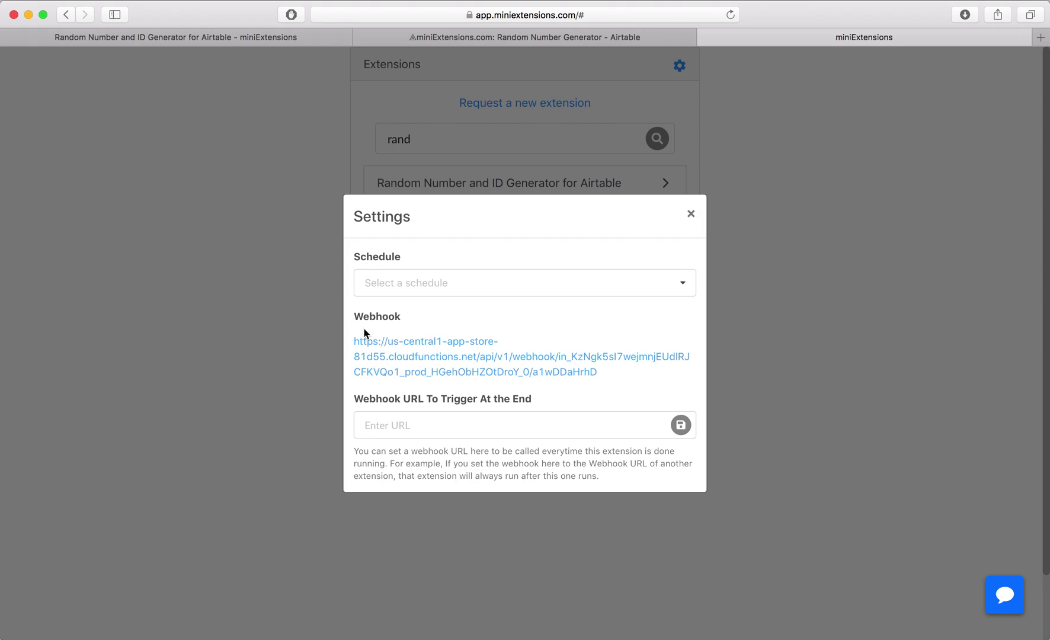